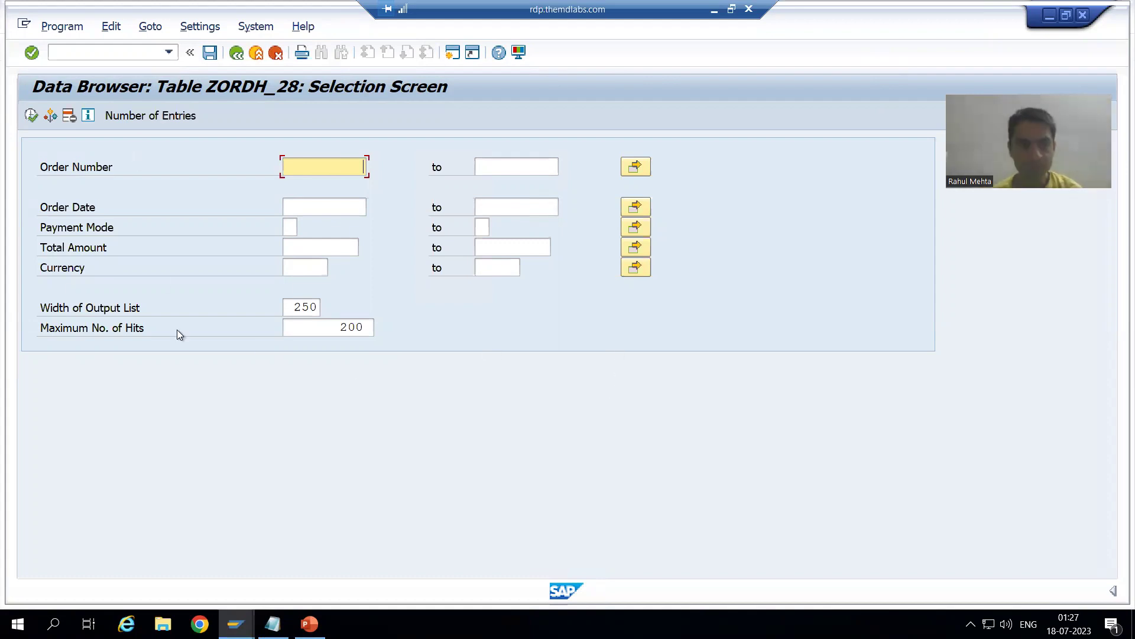
List the 13 ZORDH_28 entries and widen the Order Number, Order Date, Payment Mode, Total Amount and Currency columns.
{"action": "left_click", "coordinate": [32, 116]}
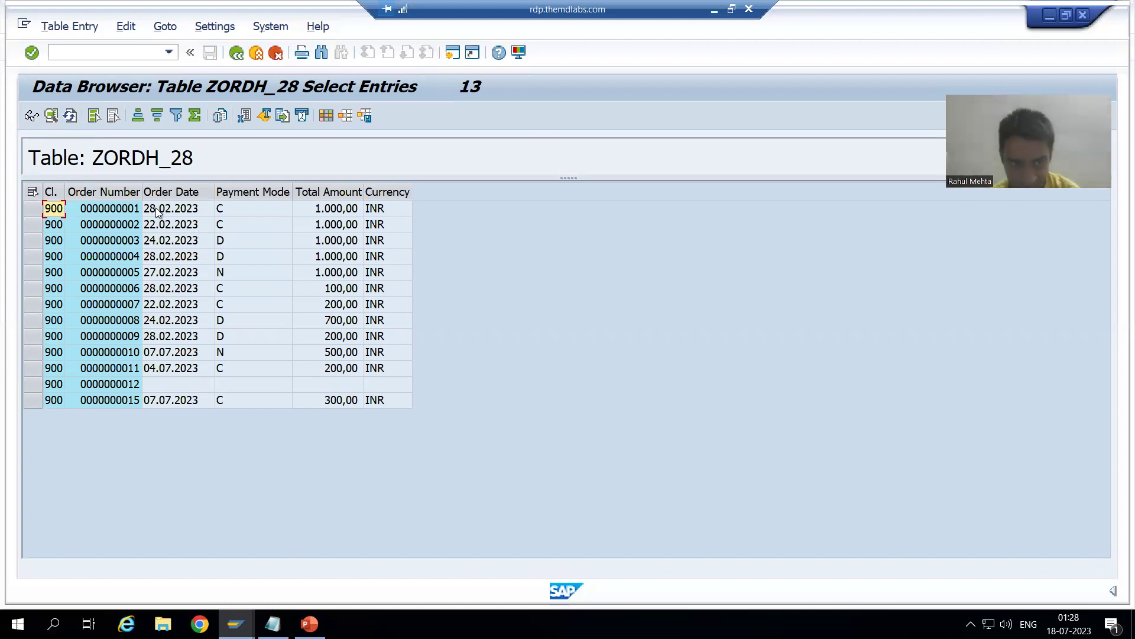
{"action": "left_click_drag", "start_coordinate": [143, 203], "coordinate": [174, 203]}
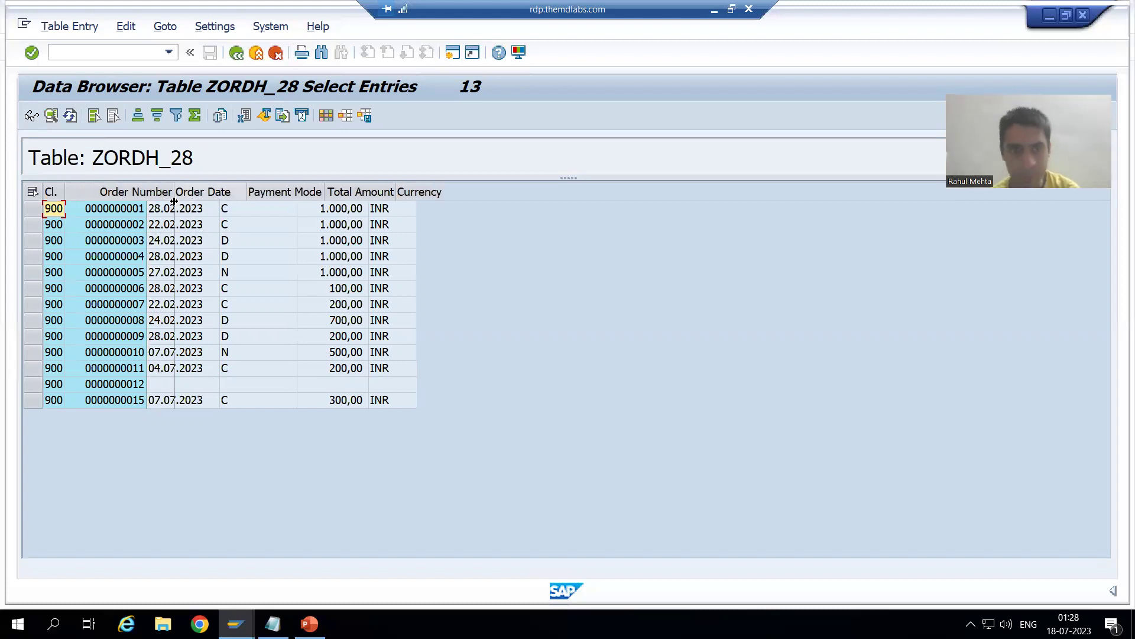
{"action": "left_click_drag", "start_coordinate": [247, 197], "coordinate": [279, 203]}
{"action": "left_click_drag", "start_coordinate": [362, 197], "coordinate": [389, 194]}
{"action": "left_click_drag", "start_coordinate": [461, 197], "coordinate": [558, 198]}
{"action": "left_click_drag", "start_coordinate": [691, 219], "coordinate": [689, 220]}
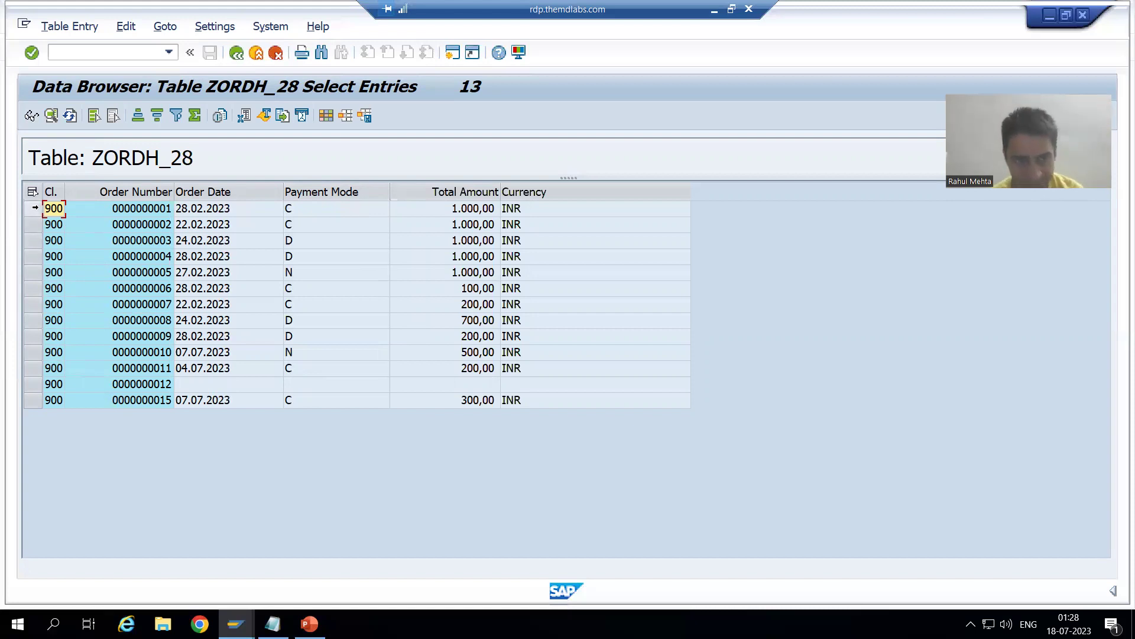
{"action": "left_click", "coordinate": [34, 209]}
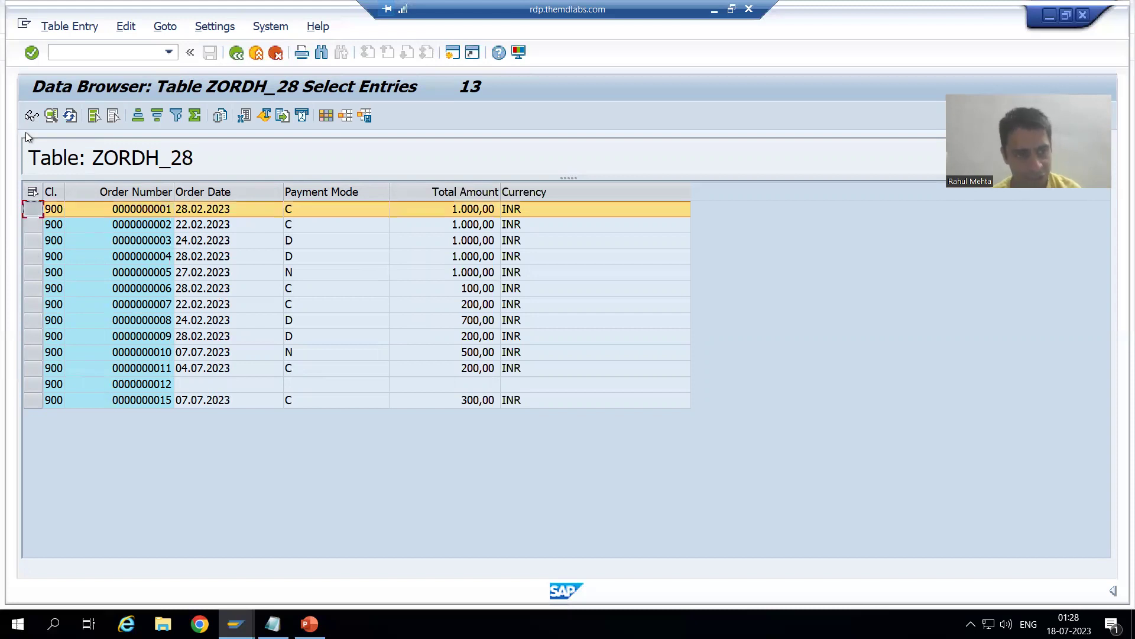
{"action": "left_click", "coordinate": [31, 116]}
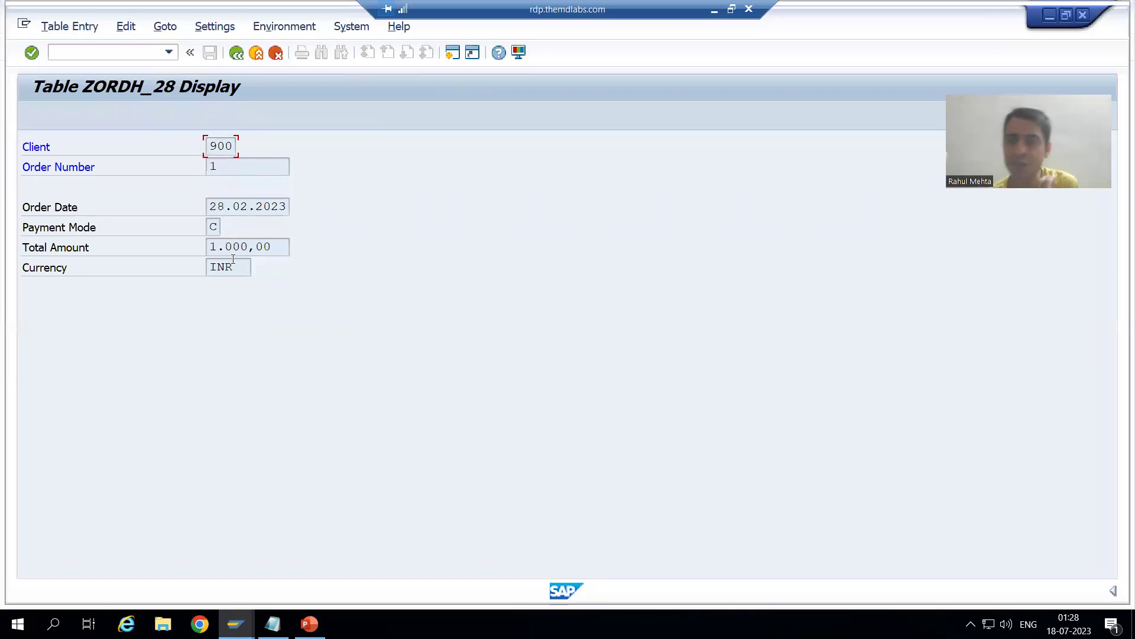
{"action": "left_click", "coordinate": [237, 54]}
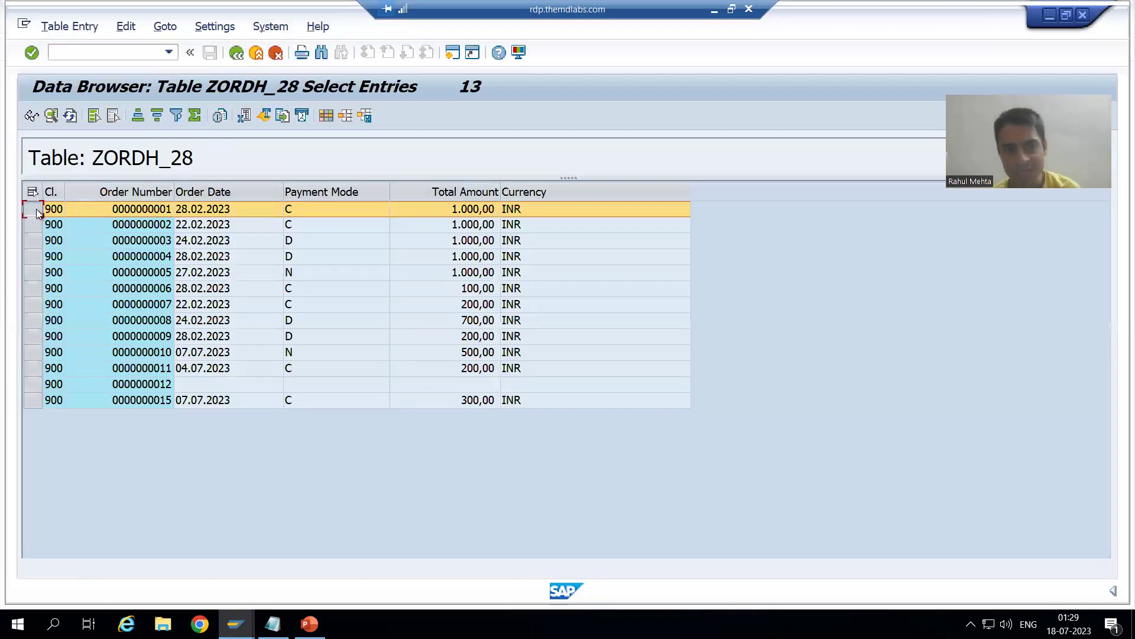
{"action": "left_click", "coordinate": [38, 395]}
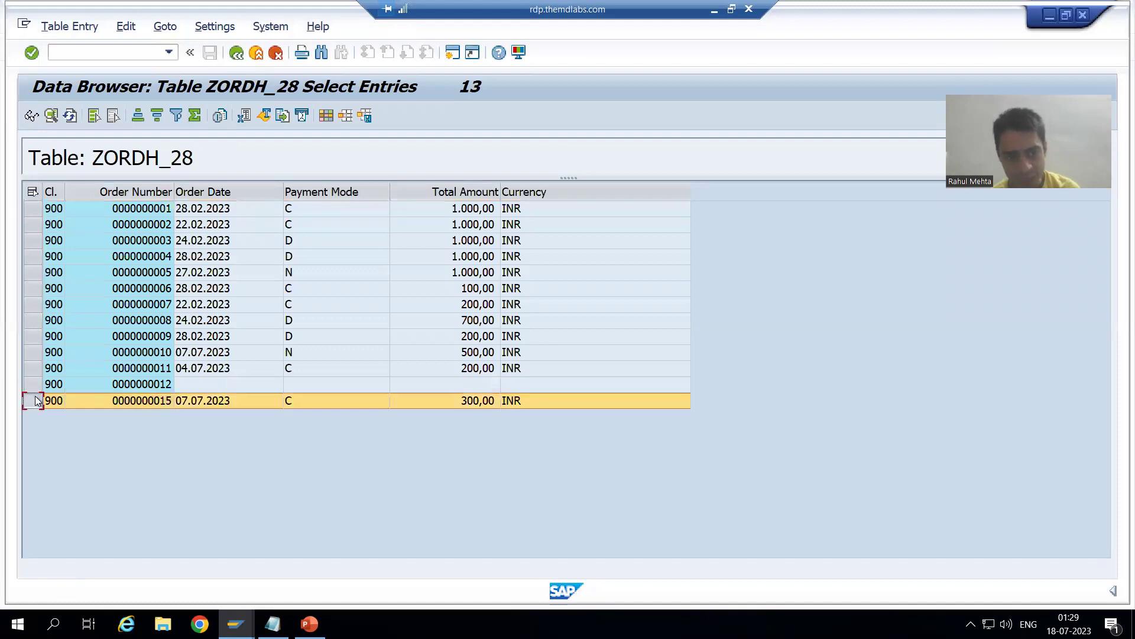
{"action": "left_click", "coordinate": [32, 116]}
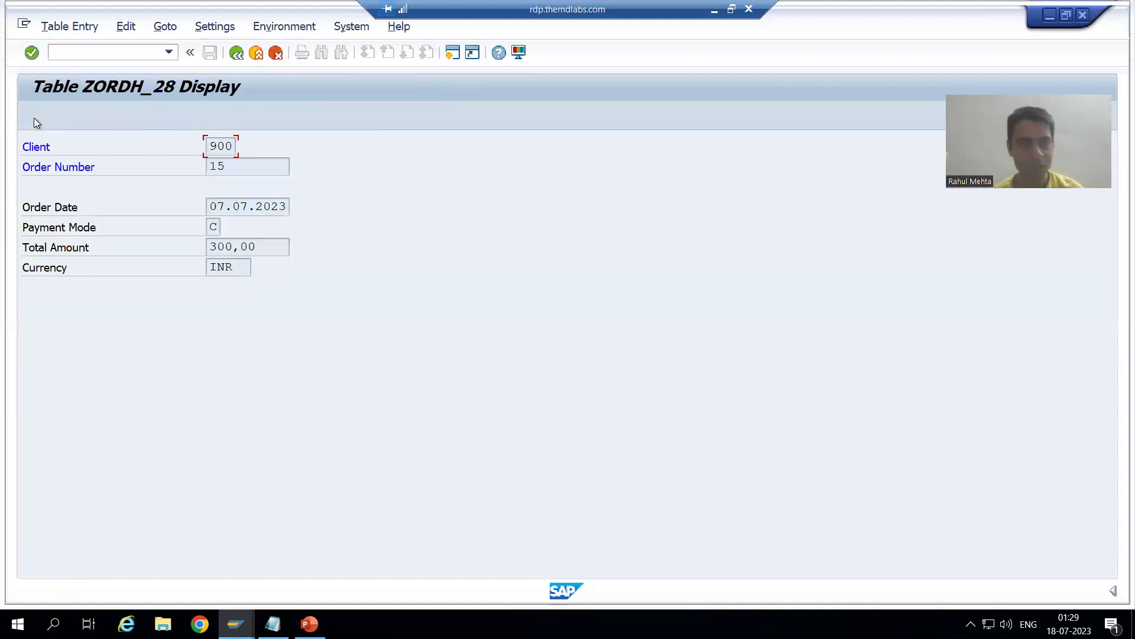
{"action": "left_click", "coordinate": [240, 55]}
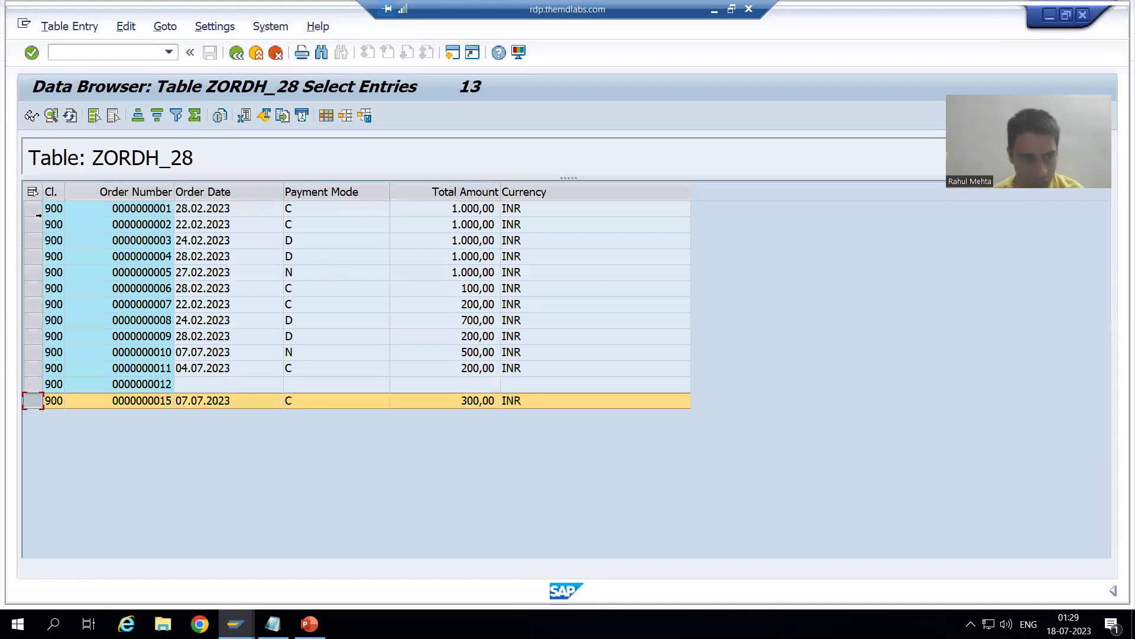
Reselect the first entry, then select the Order Number column for sorting.
{"action": "left_click", "coordinate": [34, 211]}
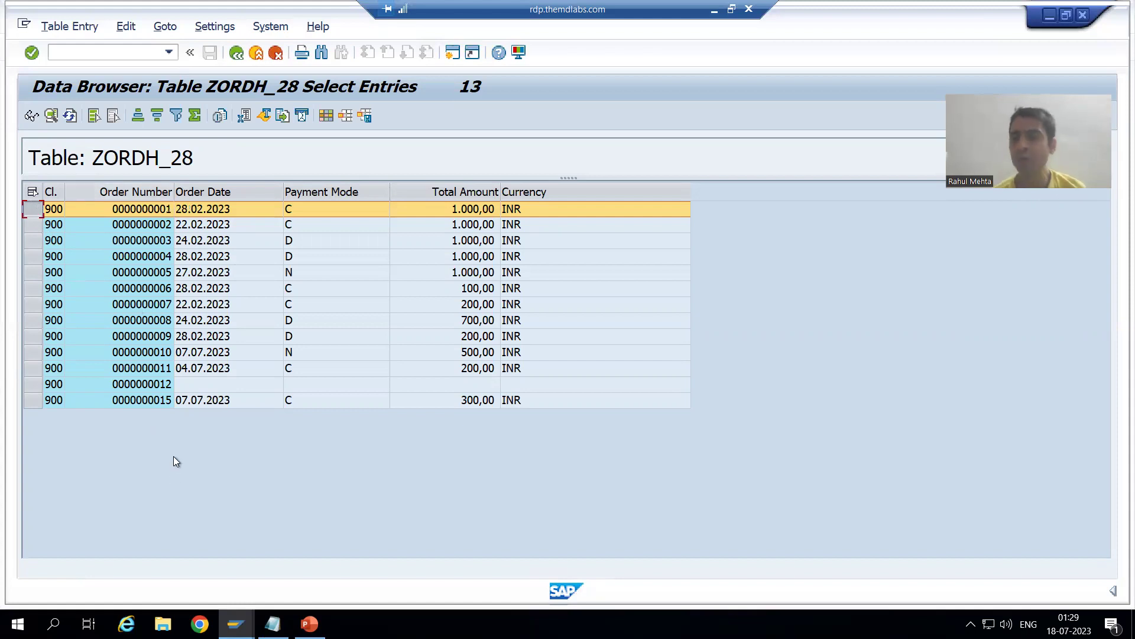
{"action": "left_click", "coordinate": [156, 192]}
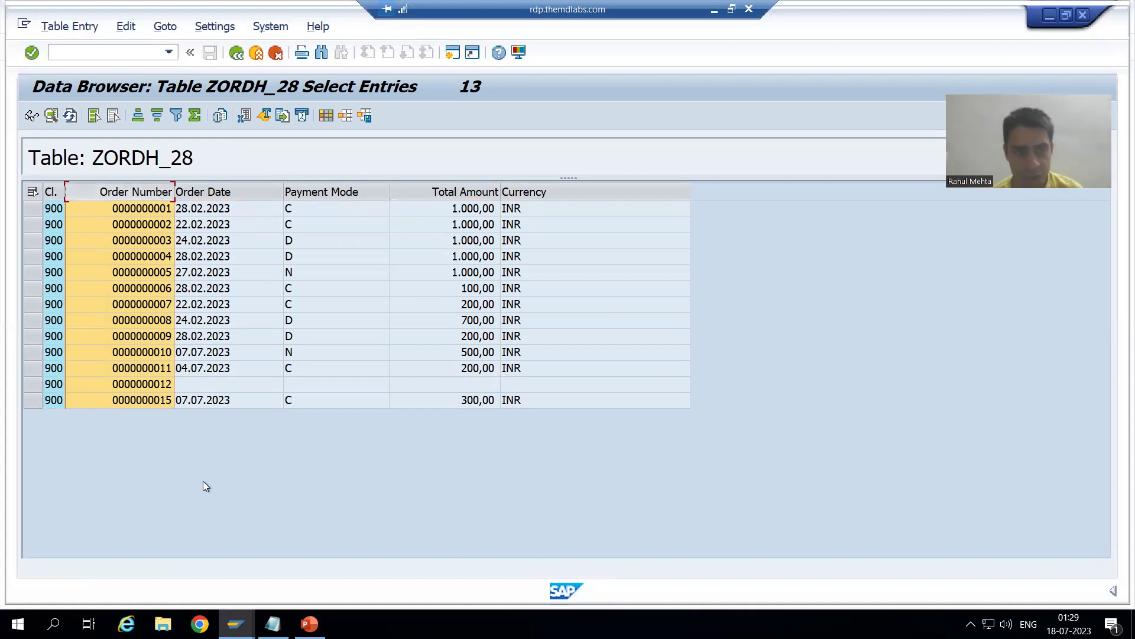
Sort orders by Order Number descending, then ascending, and select the Payment Mode column.
{"action": "left_click", "coordinate": [155, 119]}
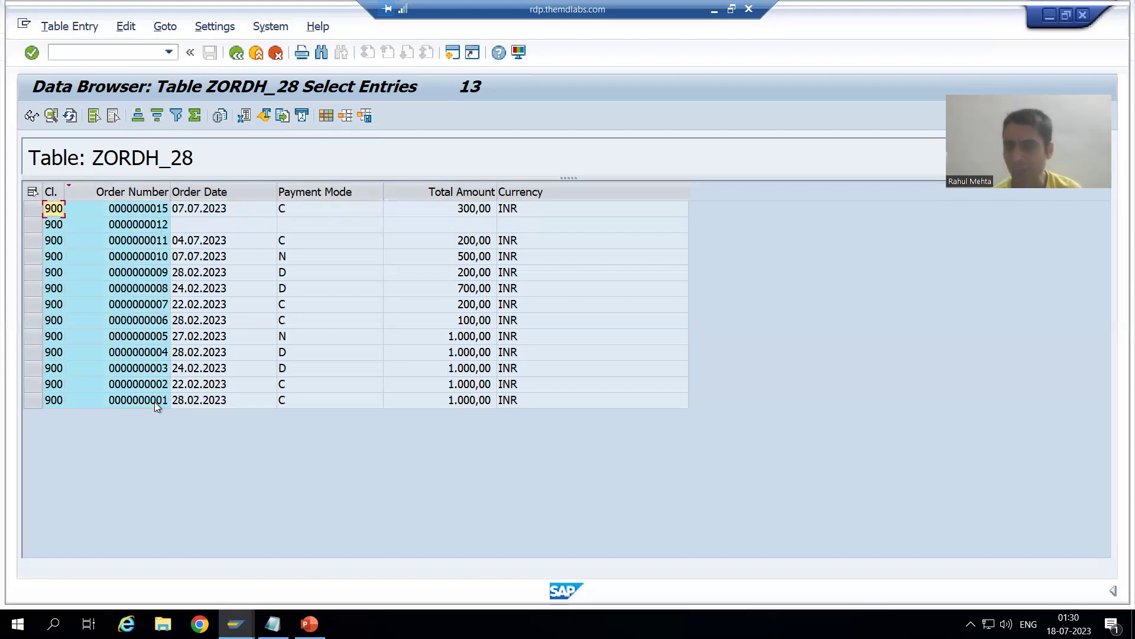
{"action": "left_click", "coordinate": [125, 191]}
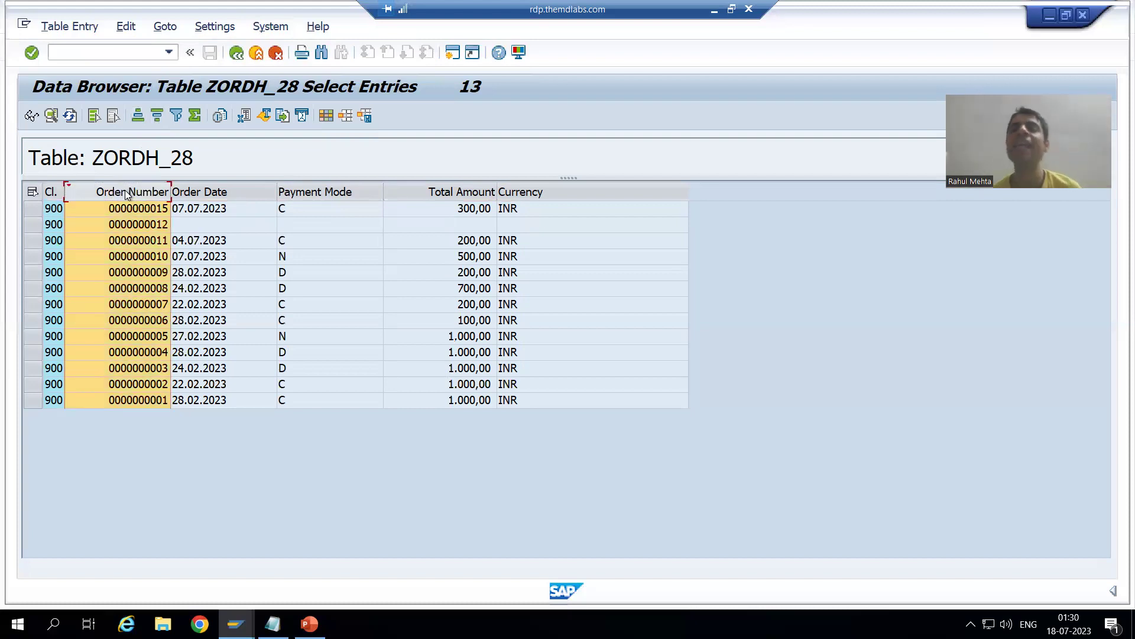
{"action": "left_click", "coordinate": [138, 119]}
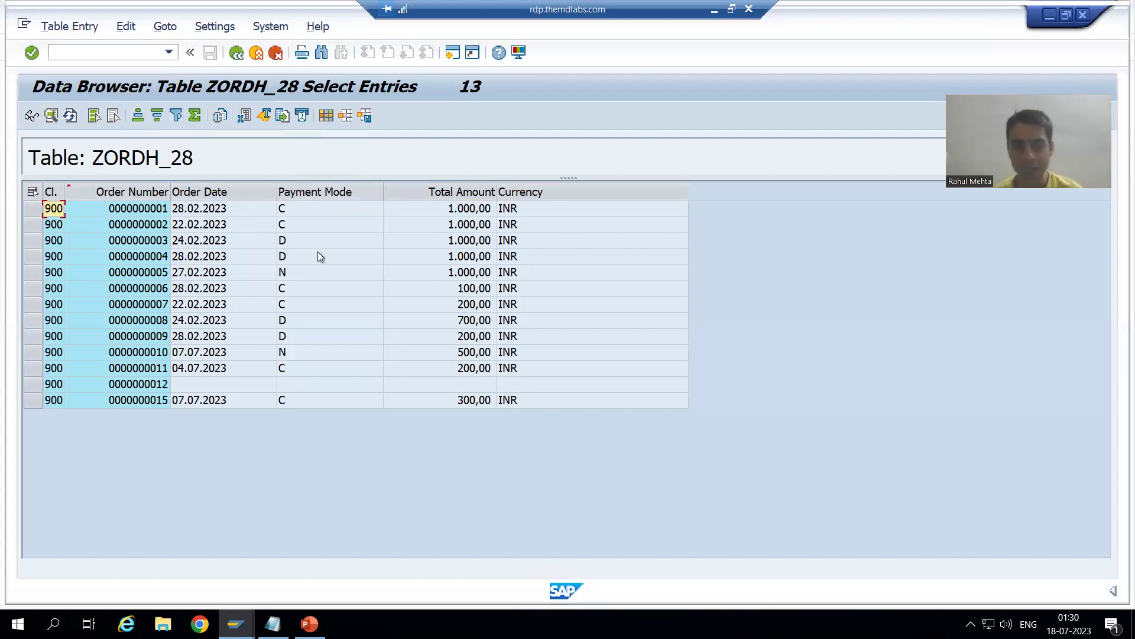
{"action": "left_click", "coordinate": [306, 187]}
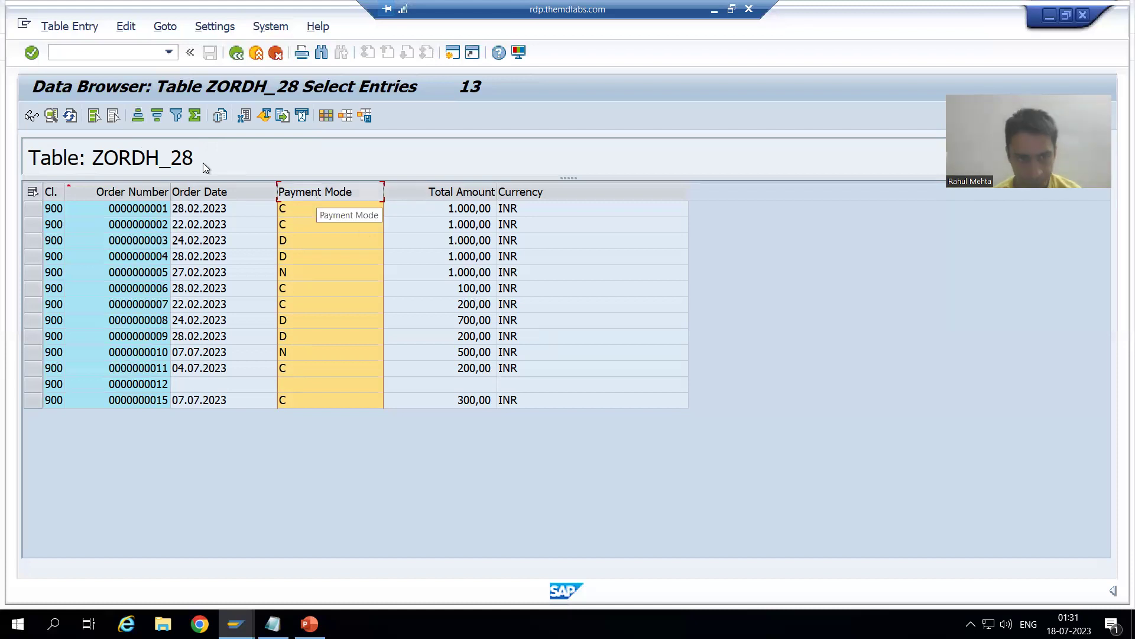
Filter Payment Mode to C, leaving orders 1, 2, 6, 7, 11 and 15, and reselect that column.
{"action": "left_click", "coordinate": [176, 116]}
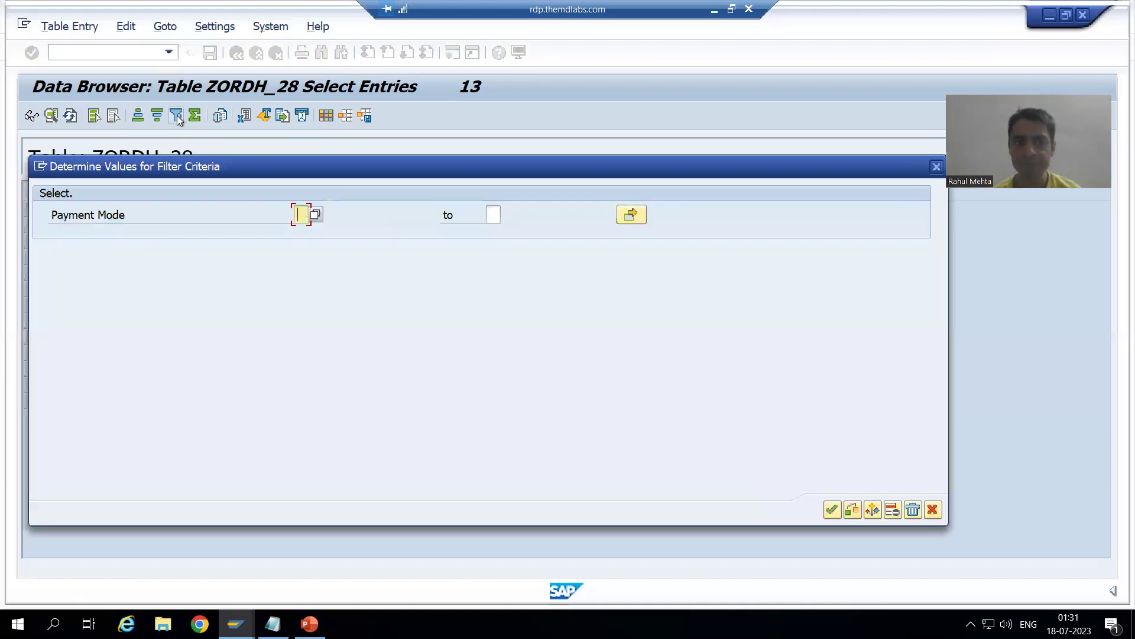
{"action": "left_click", "coordinate": [317, 219]}
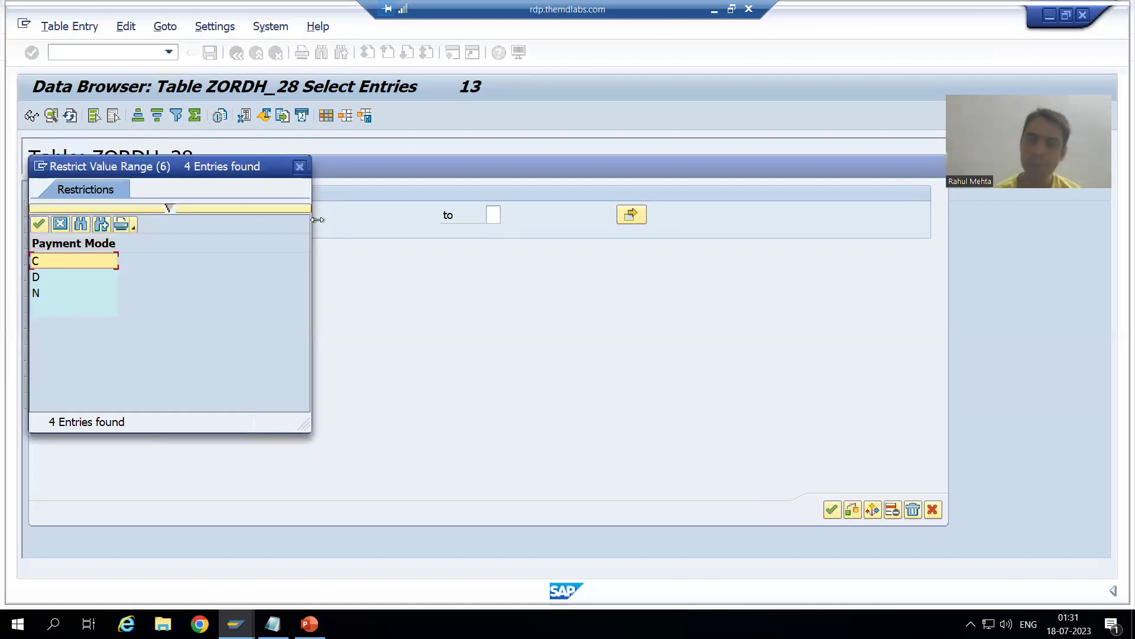
{"action": "double_click", "coordinate": [56, 264]}
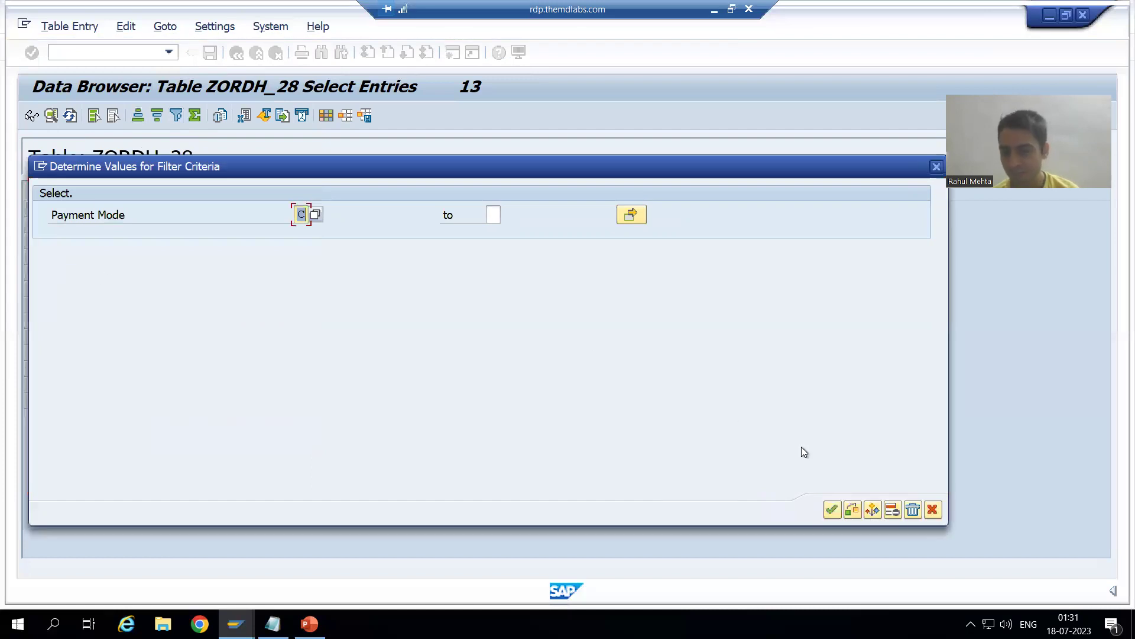
{"action": "left_click", "coordinate": [832, 510]}
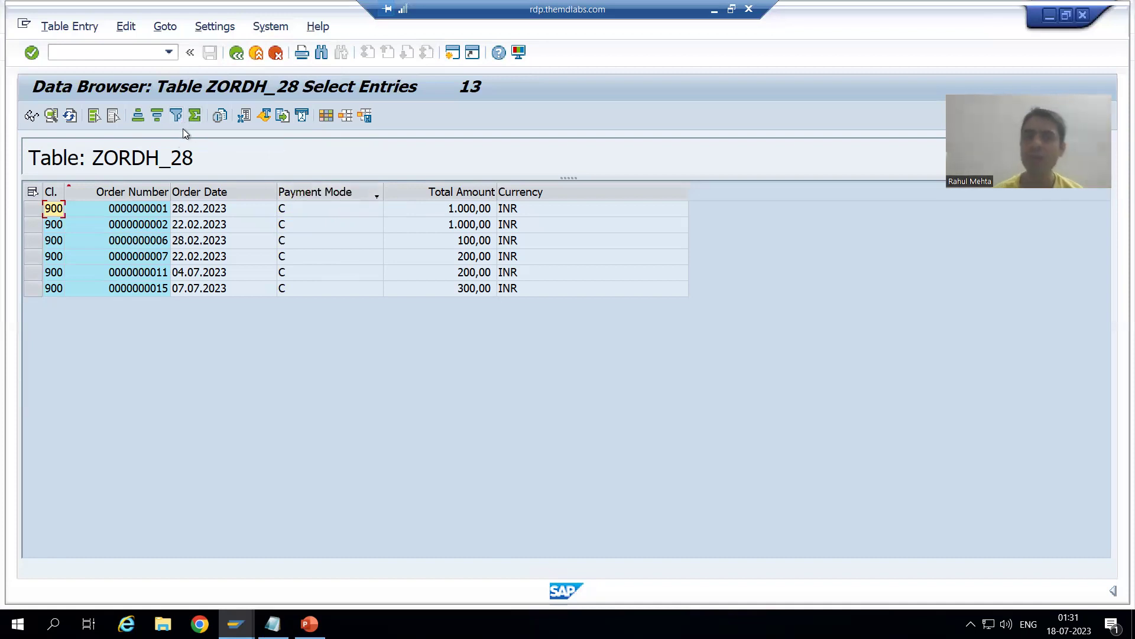
{"action": "left_click", "coordinate": [310, 193]}
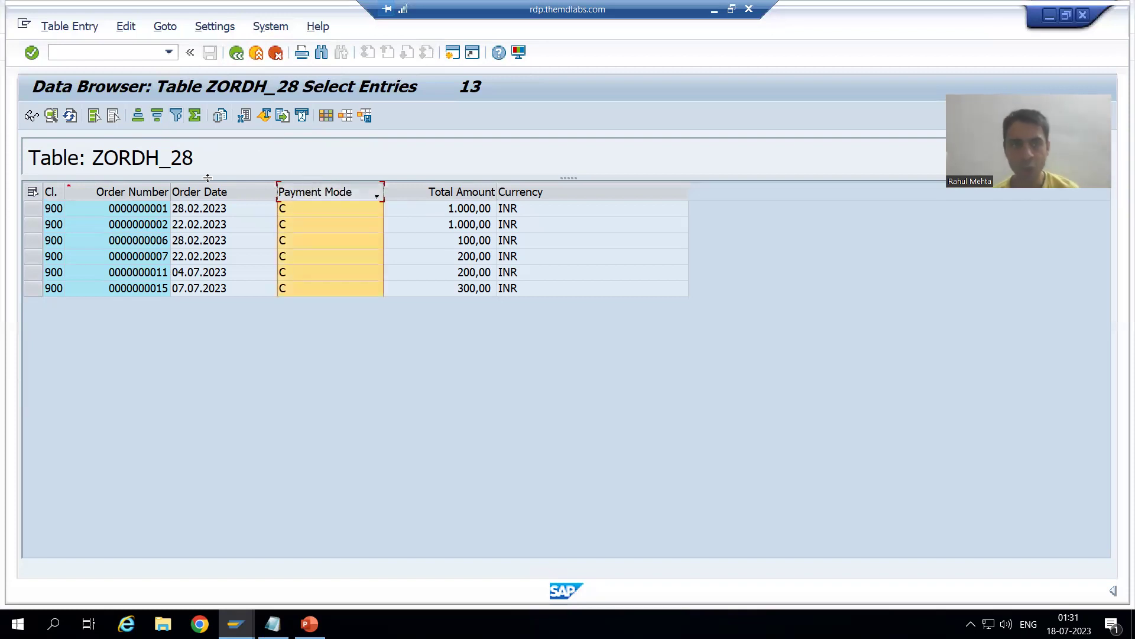
Delete the Payment Mode C filter criterion and apply, restoring all 13 orders.
{"action": "left_click", "coordinate": [176, 117]}
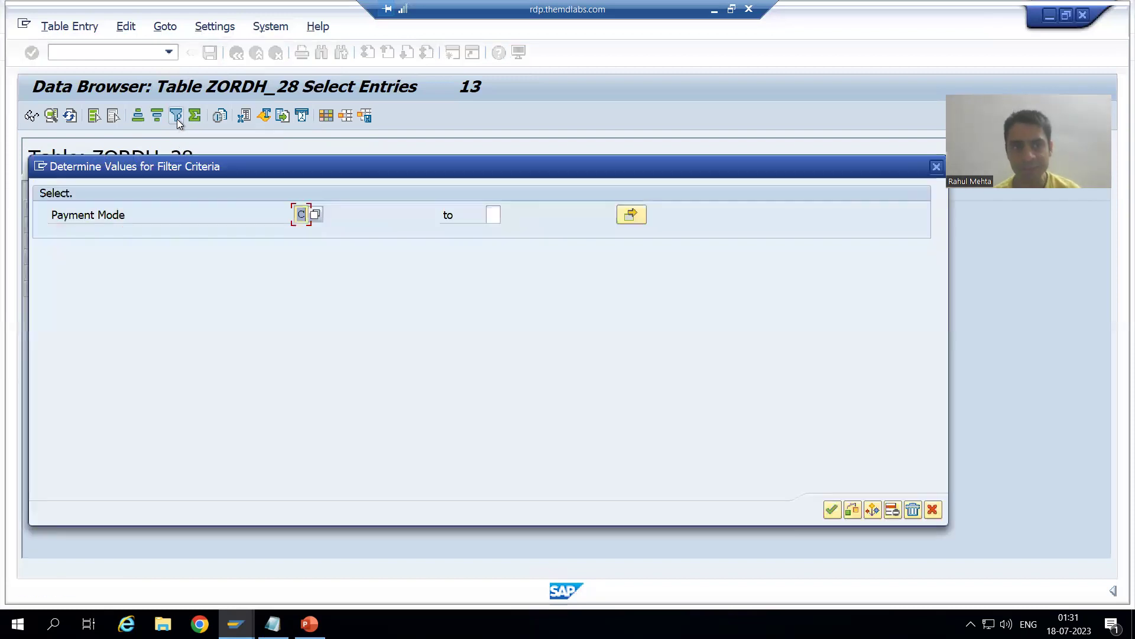
{"action": "left_click", "coordinate": [914, 510]}
{"action": "left_click", "coordinate": [832, 510]}
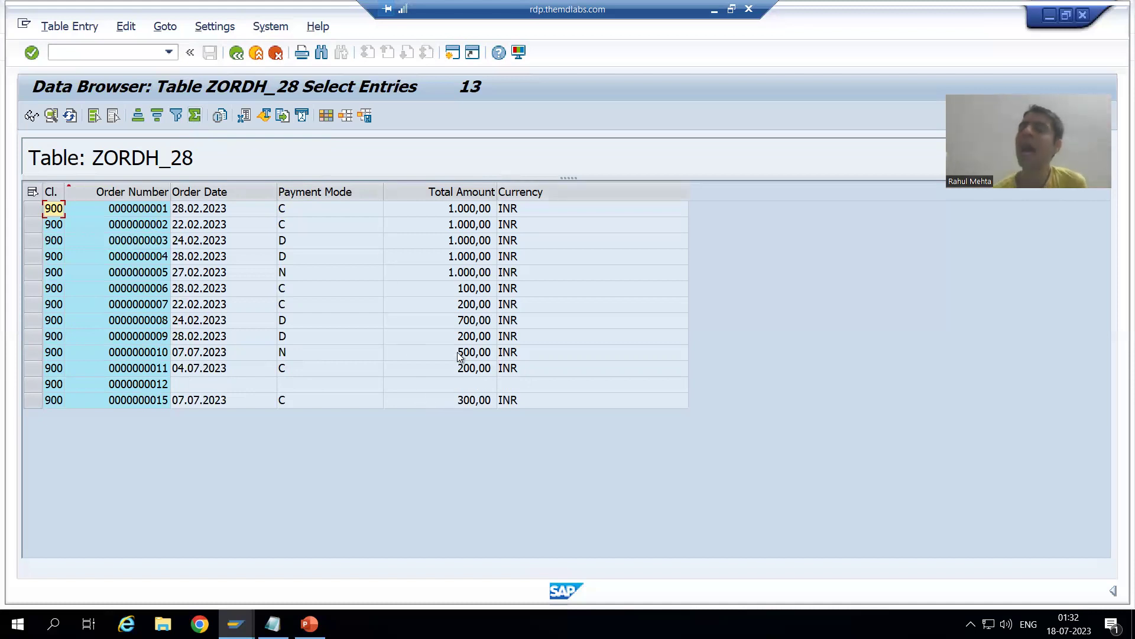
Sum the Total Amount column, producing a 7.200,00 INR totals row.
{"action": "left_click", "coordinate": [481, 194]}
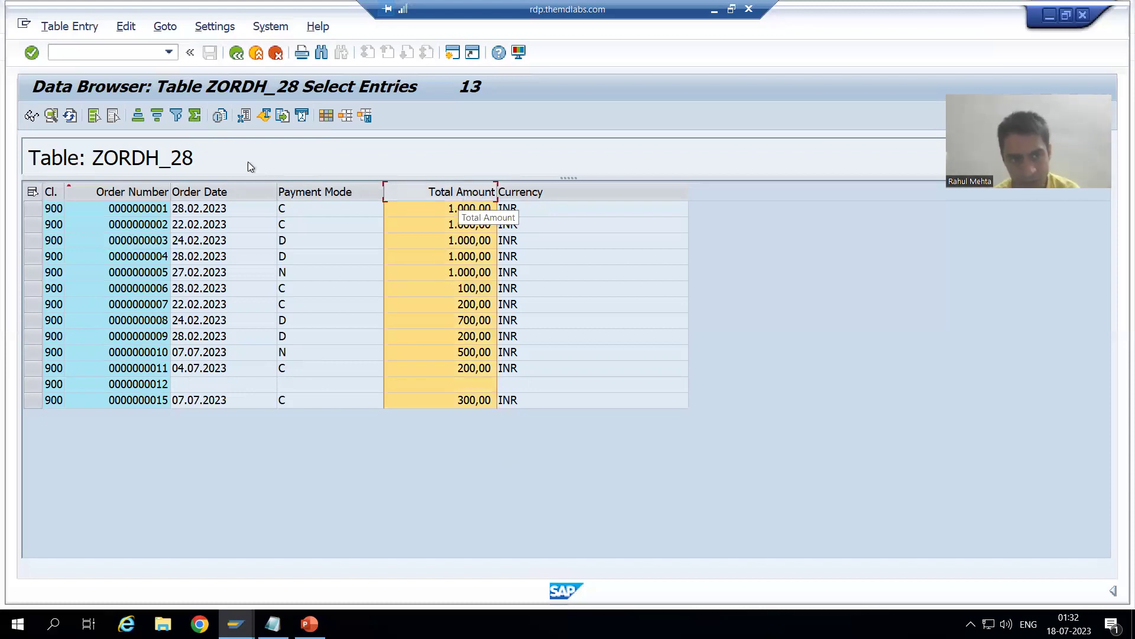
{"action": "left_click", "coordinate": [195, 121]}
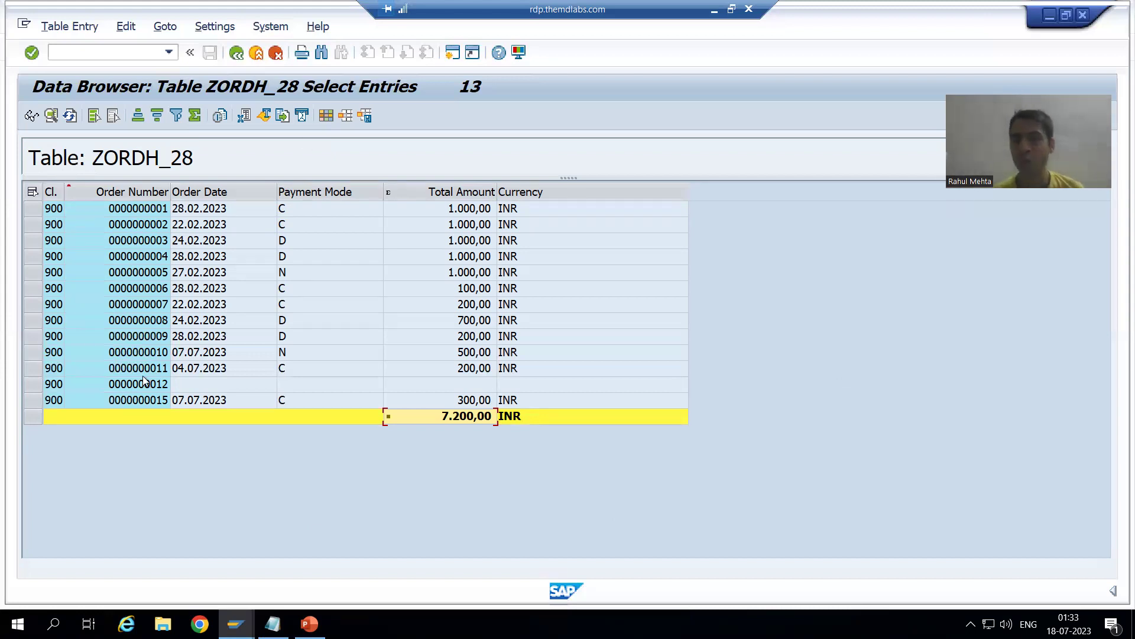
Export the list in XLSX format as EXPORT.XLSX to the Desktop folder.
{"action": "left_click", "coordinate": [243, 116]}
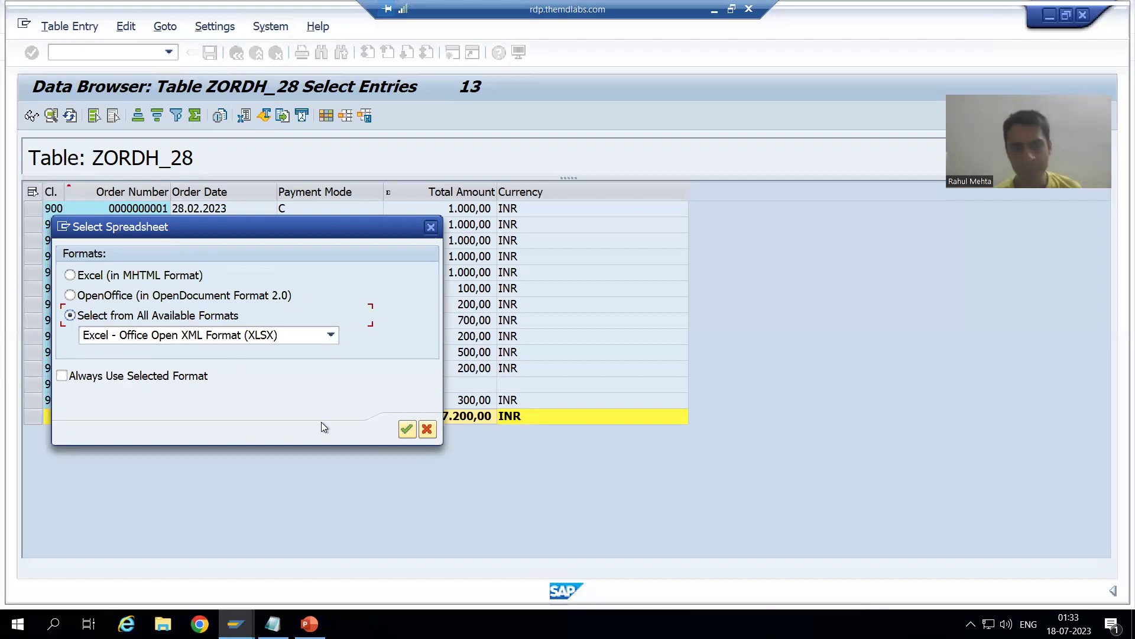
{"action": "left_click", "coordinate": [408, 429]}
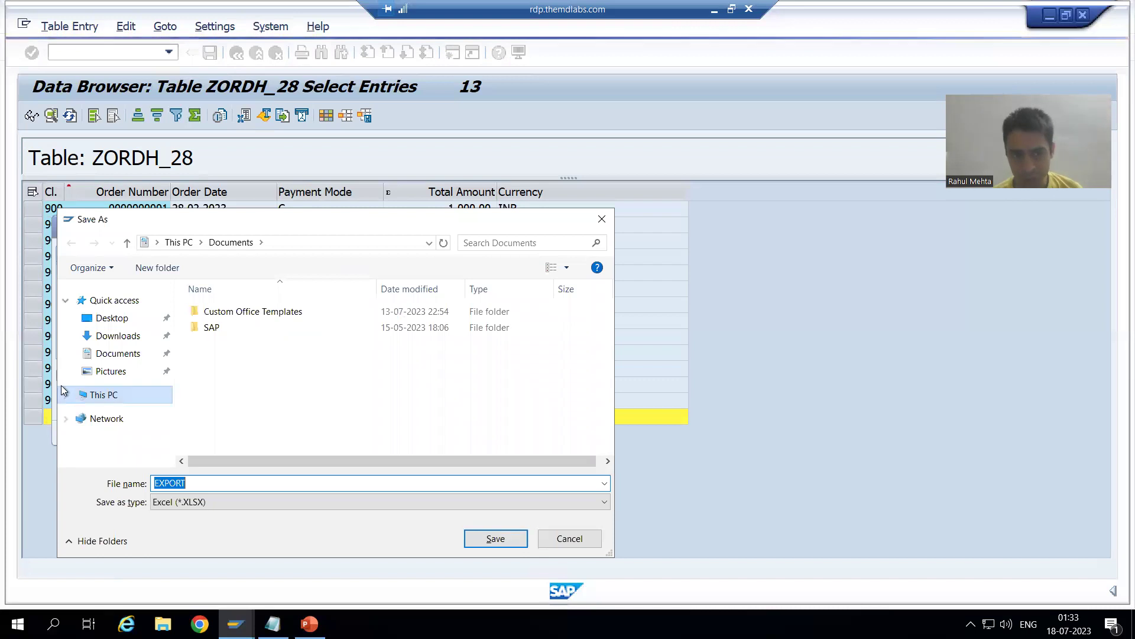
{"action": "left_click", "coordinate": [98, 319]}
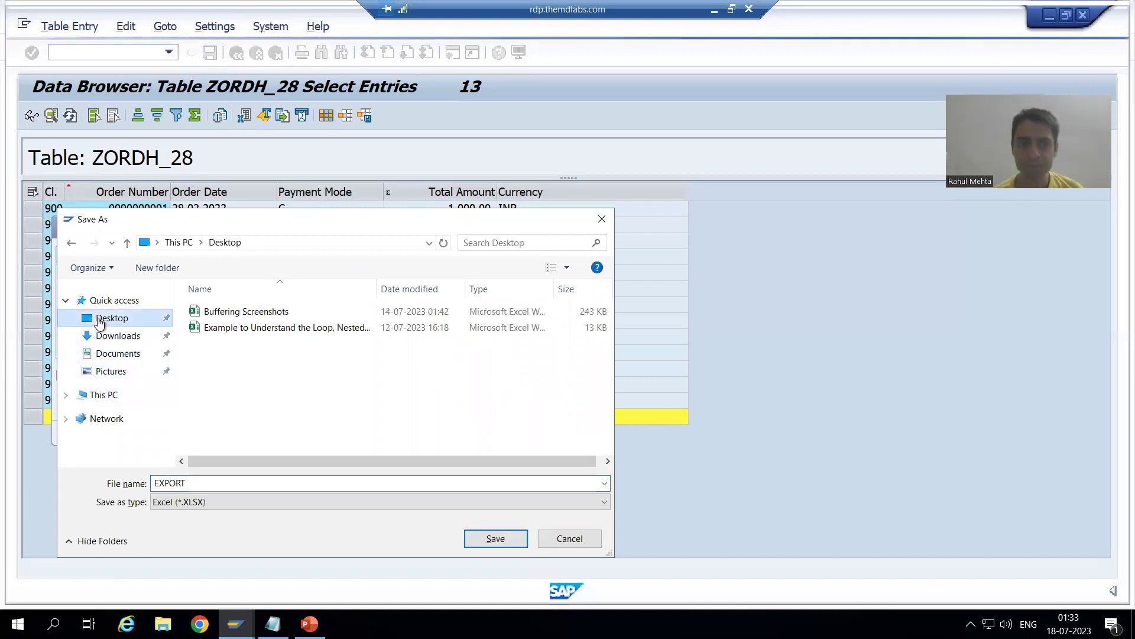
{"action": "left_click", "coordinate": [487, 541]}
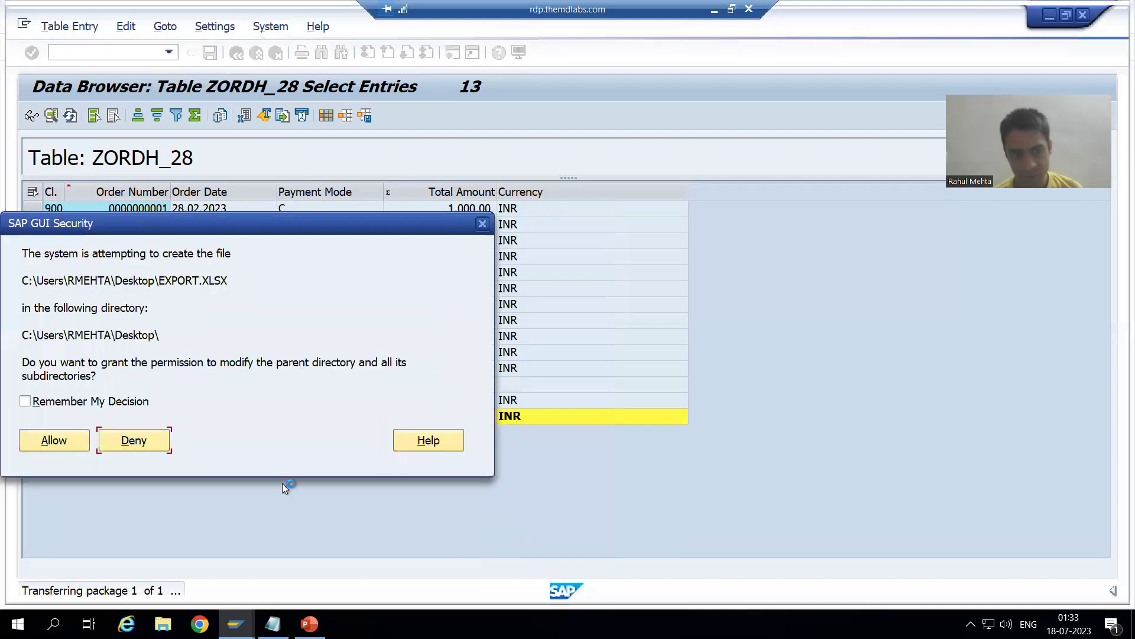
Allow and remember both SAP GUI Security prompts so EXPORT.XLSX opens in Excel.
{"action": "key", "text": "space"}
{"action": "left_click", "coordinate": [58, 442]}
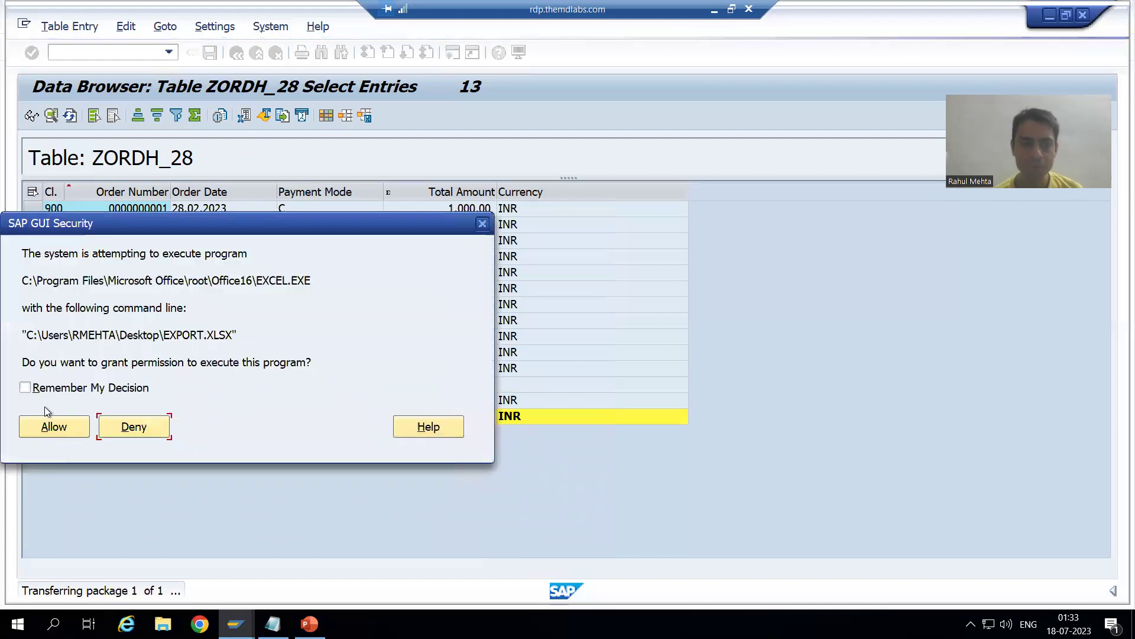
{"action": "left_click", "coordinate": [25, 388]}
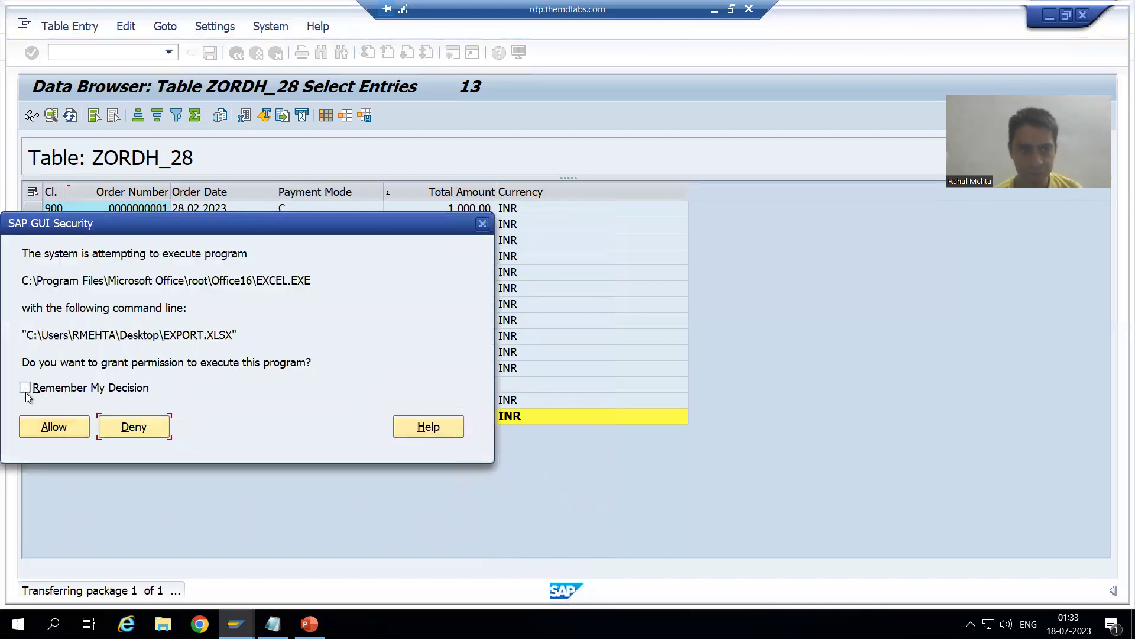
{"action": "left_click", "coordinate": [37, 420]}
{"action": "key", "text": "Return"}
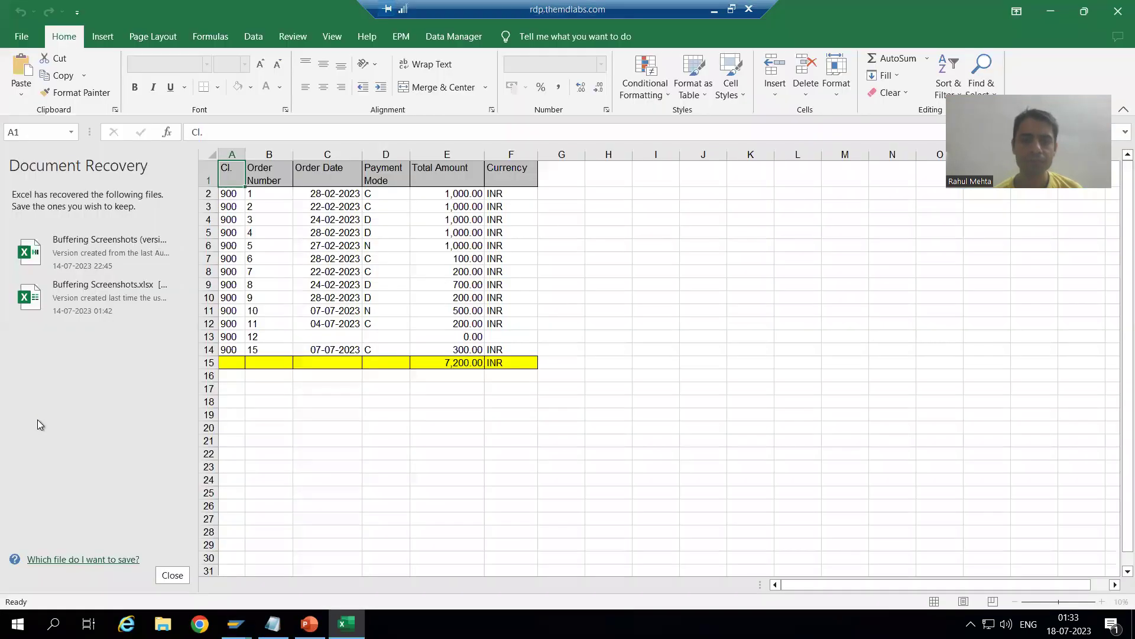
Discard Excel's recovered files, close Excel, and reopen EXPORT from the Desktop icon.
{"action": "left_click", "coordinate": [172, 575]}
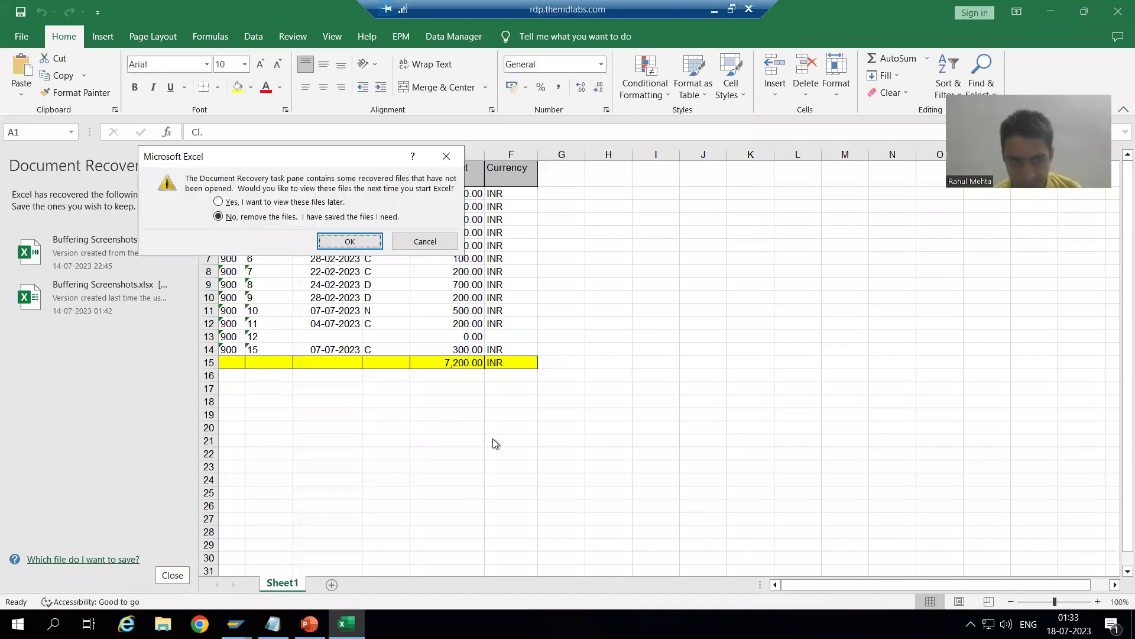
{"action": "left_click", "coordinate": [335, 243]}
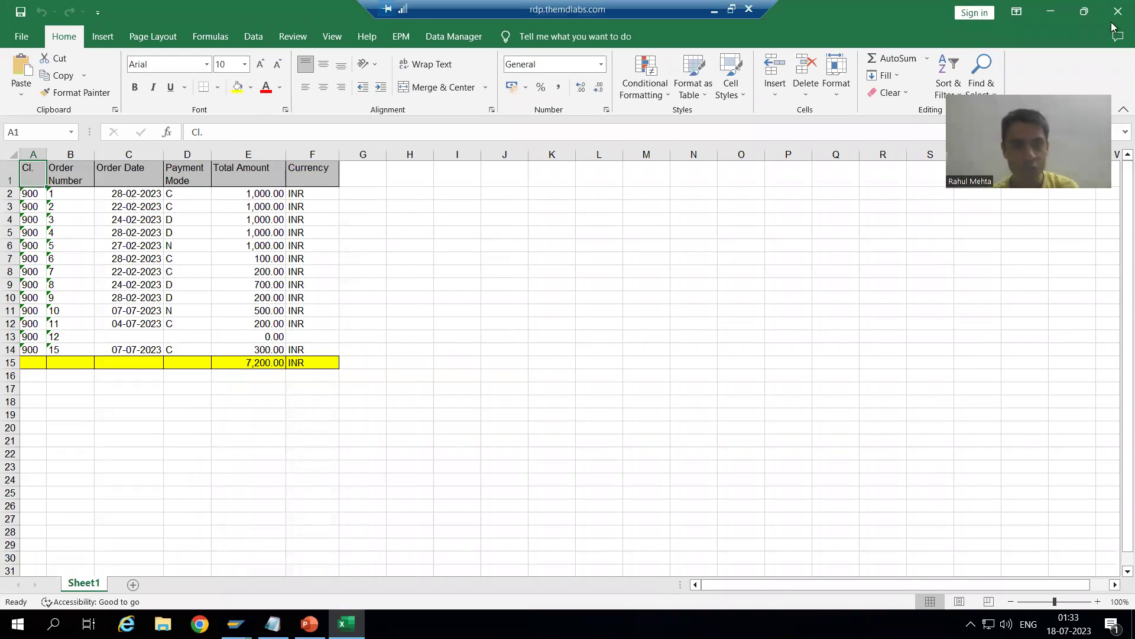
{"action": "key", "text": "alt+F4"}
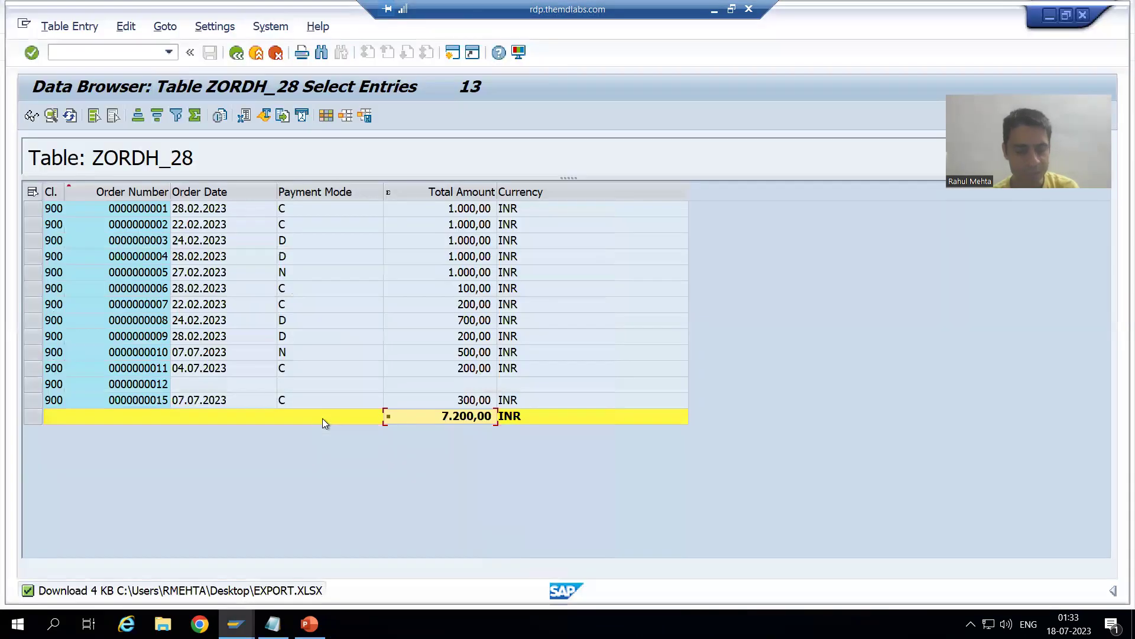
{"action": "key", "text": "super+d"}
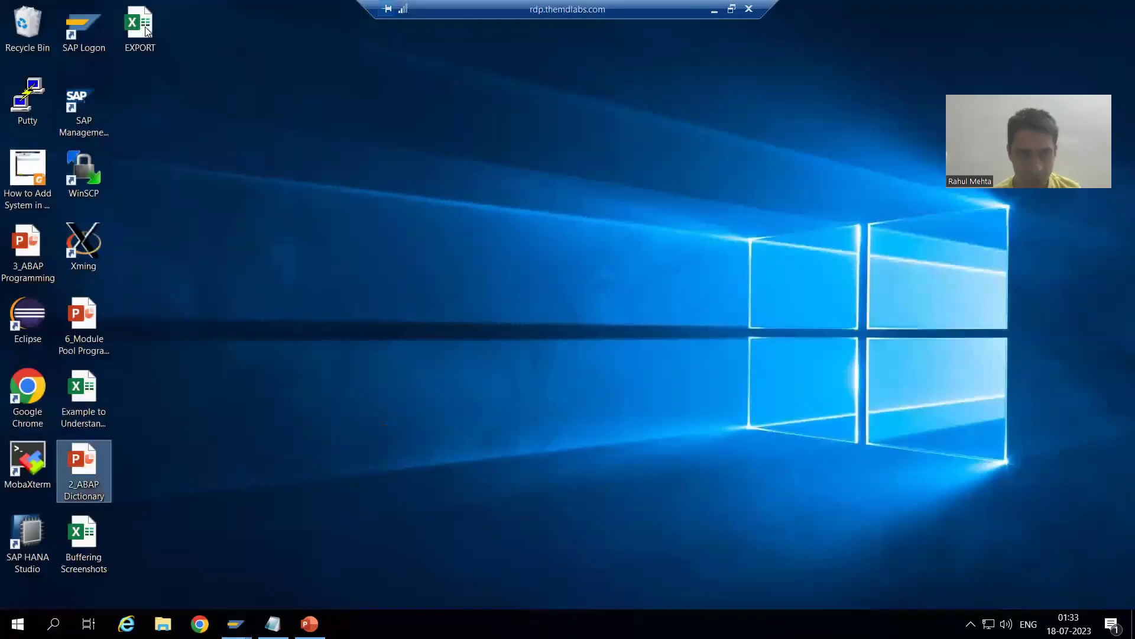
{"action": "left_click", "coordinate": [147, 31]}
{"action": "double_click", "coordinate": [147, 30]}
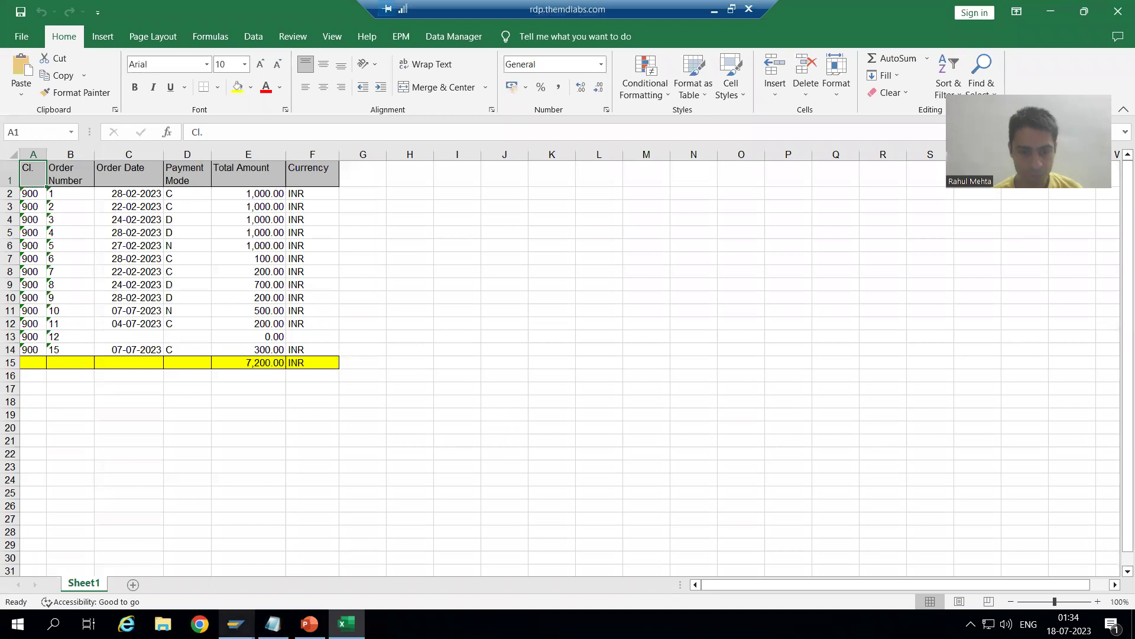
Switch to the 'Data Browser: Table ZORDH_28' window via its SAP taskbar thumbnail.
{"action": "mouse_move", "coordinate": [235, 623]}
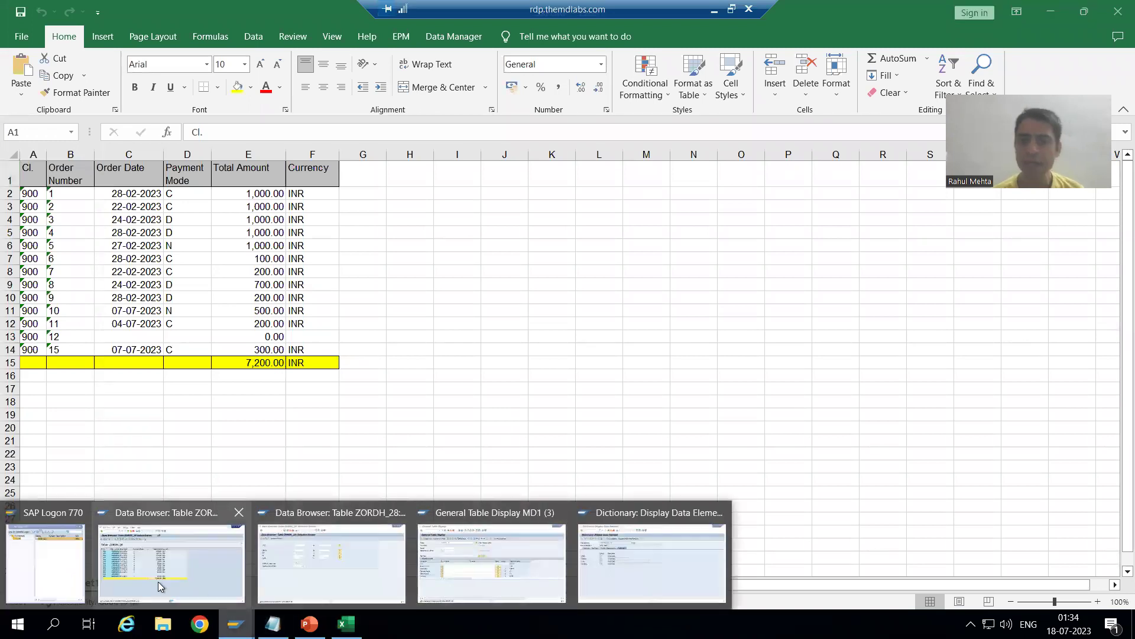
{"action": "left_click", "coordinate": [166, 600]}
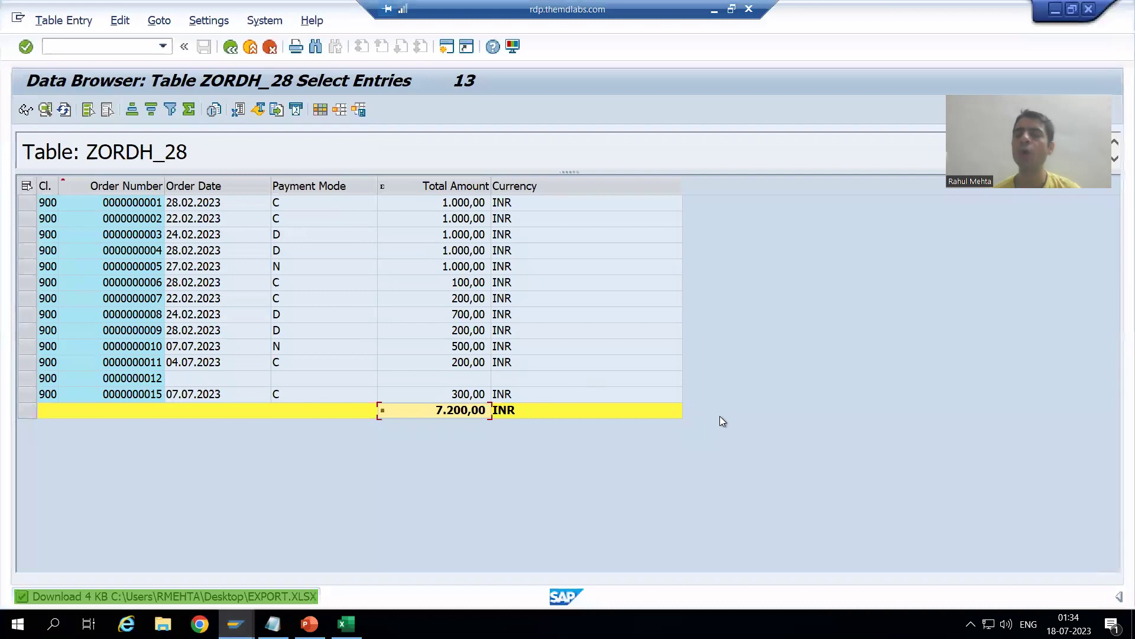